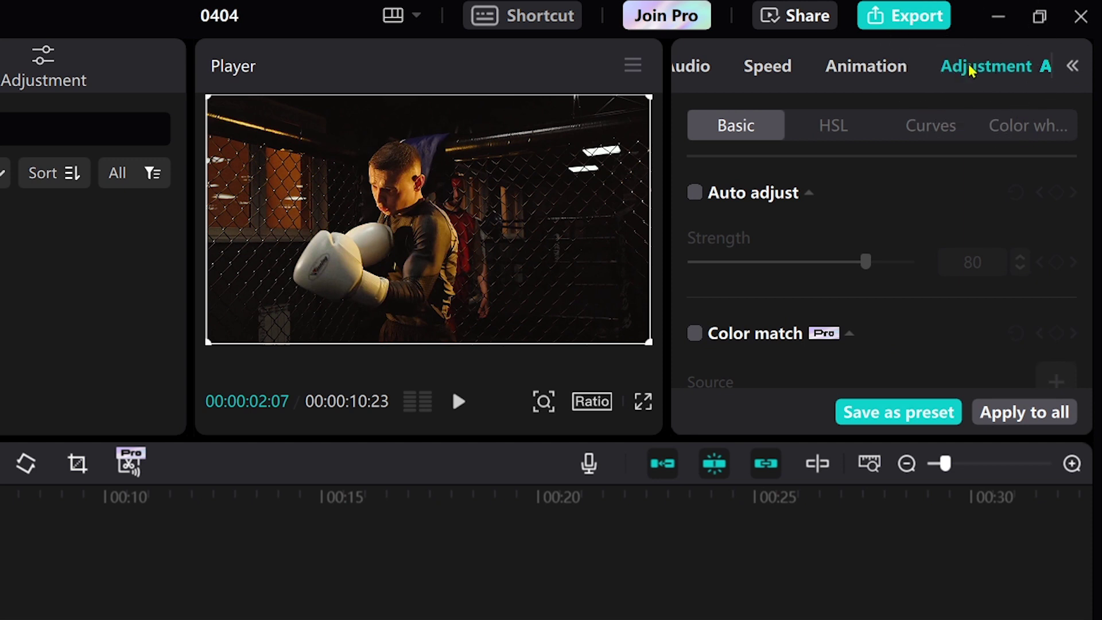
# Invert the clip's Brightness (Luma) curve by moving its white point to the minimum and its black point to the maximum
pyautogui.click(930, 125)
pyautogui.scroll(-5, 854, 305)
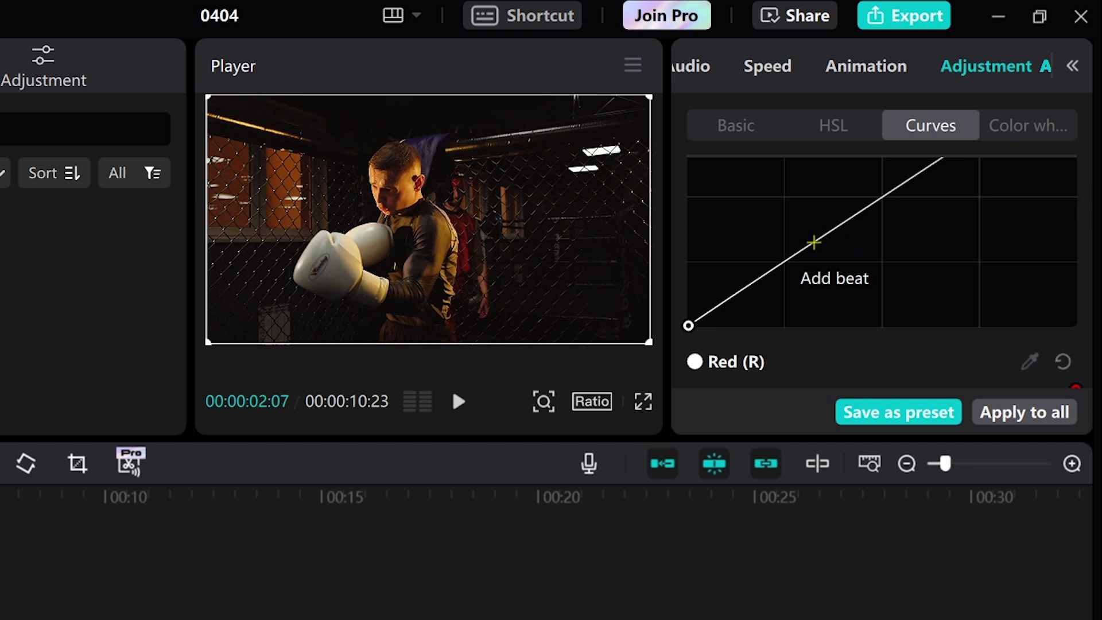
pyautogui.scroll(3, 701, 332)
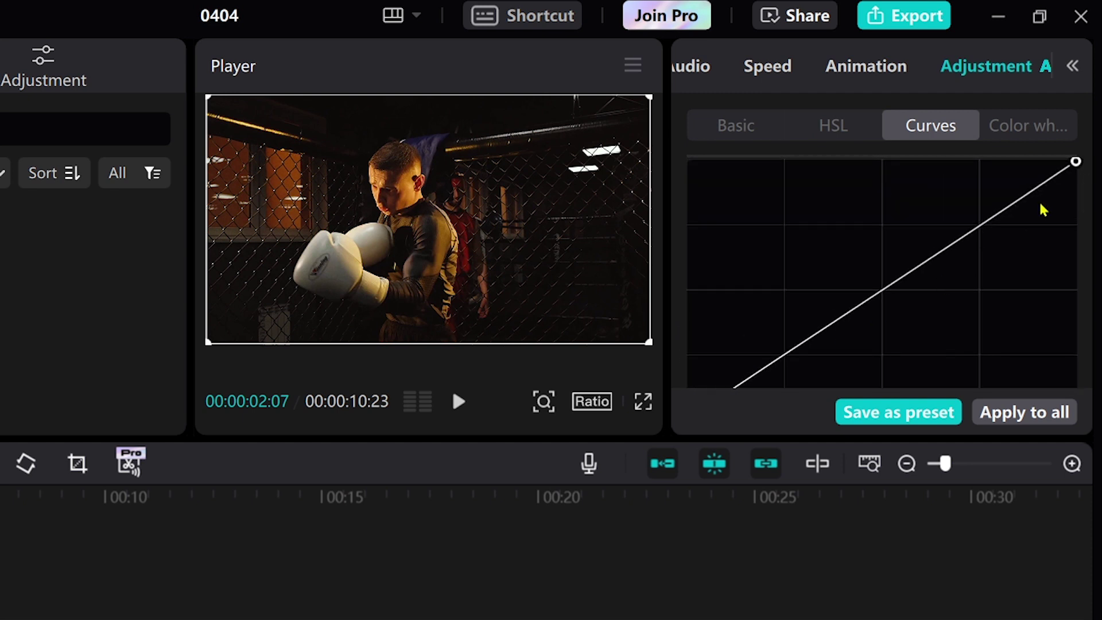
pyautogui.moveTo(1076, 161); pyautogui.dragTo(1097, 412)
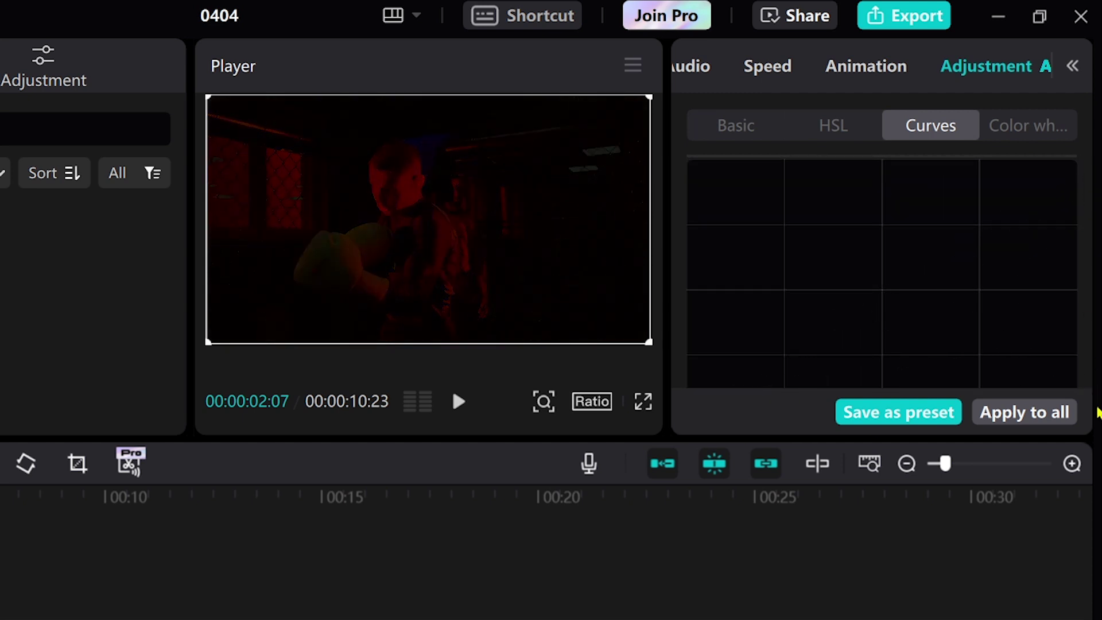
pyautogui.scroll(-2, 924, 283)
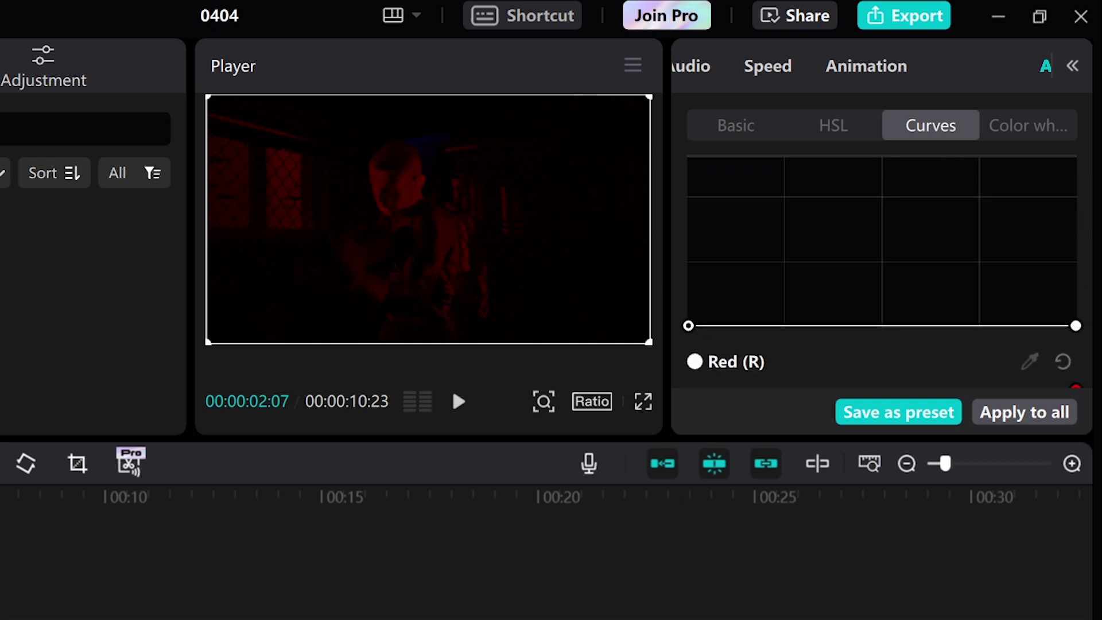
pyautogui.moveTo(688, 326); pyautogui.dragTo(642, 165)
pyautogui.scroll(3, 696, 278)
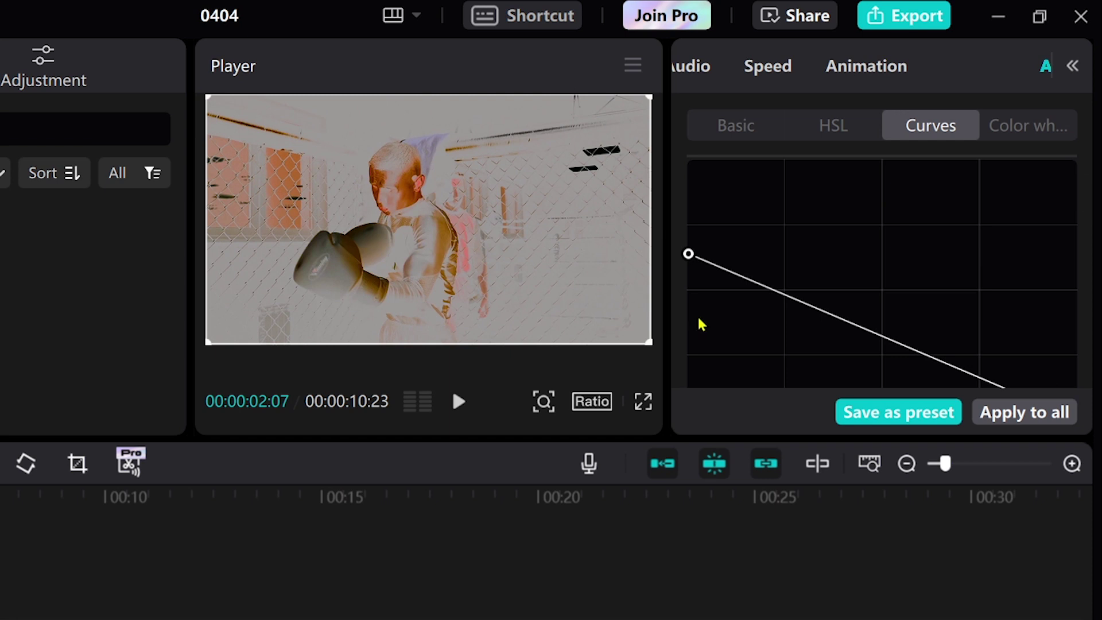
pyautogui.scroll(3, 700, 333)
pyautogui.moveTo(689, 347); pyautogui.dragTo(661, 215)
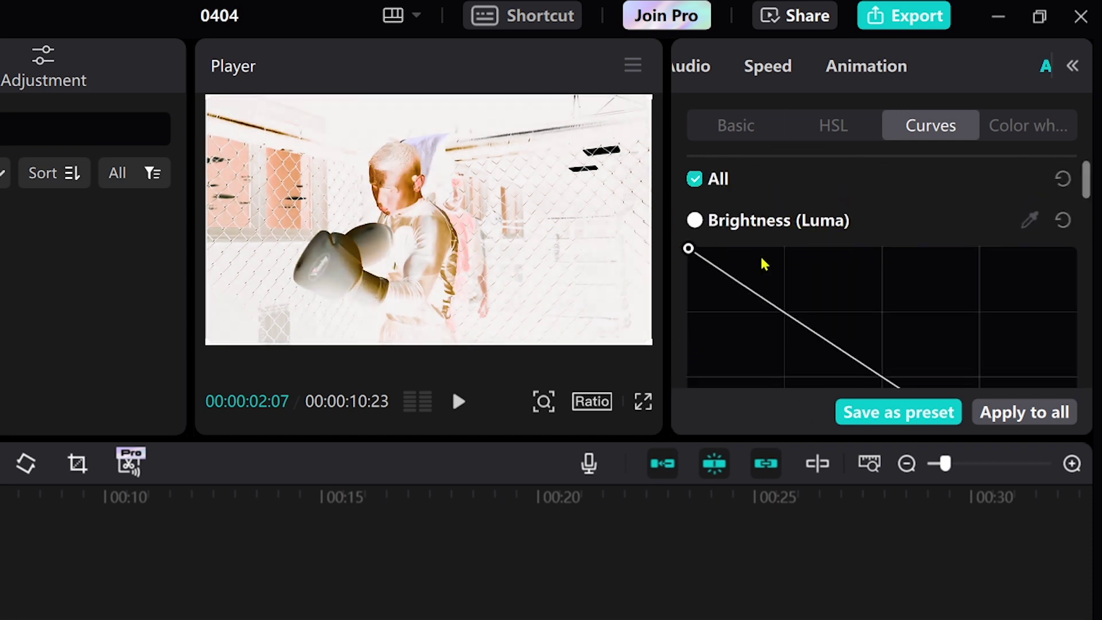
# Invert the clip's Red, Green and Blue curves so each runs from maximum output down to minimum
pyautogui.scroll(-5, 765, 264)
pyautogui.scroll(-5, 740, 255)
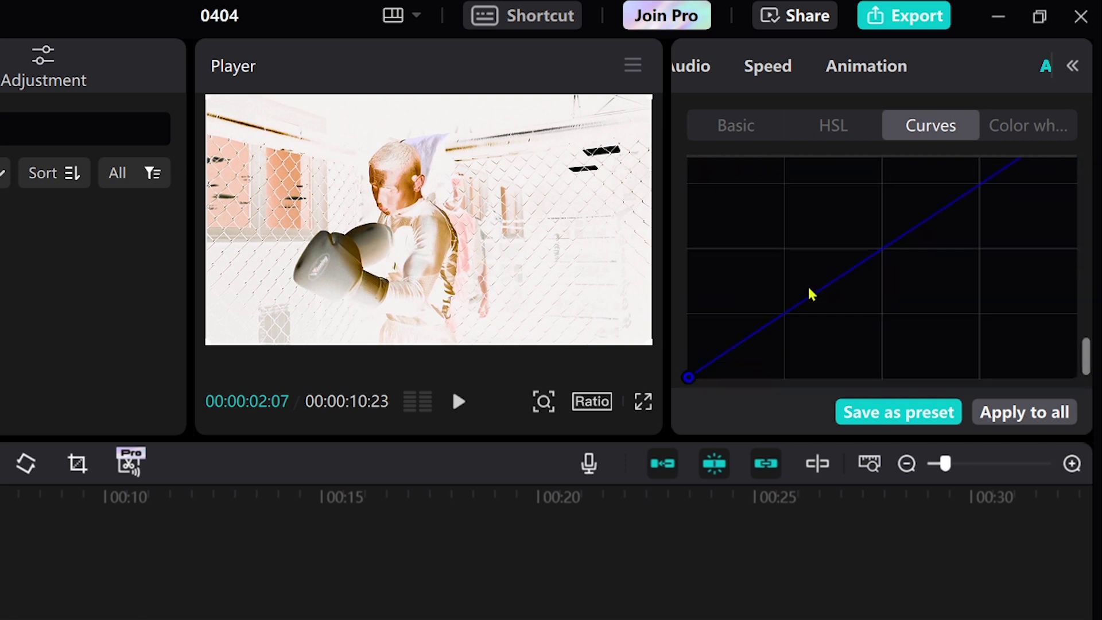
pyautogui.scroll(10, 811, 291)
pyautogui.scroll(-7, 962, 219)
pyautogui.scroll(5, 1069, 277)
pyautogui.scroll(-3, 1069, 277)
pyautogui.moveTo(1074, 267); pyautogui.dragTo(1070, 387)
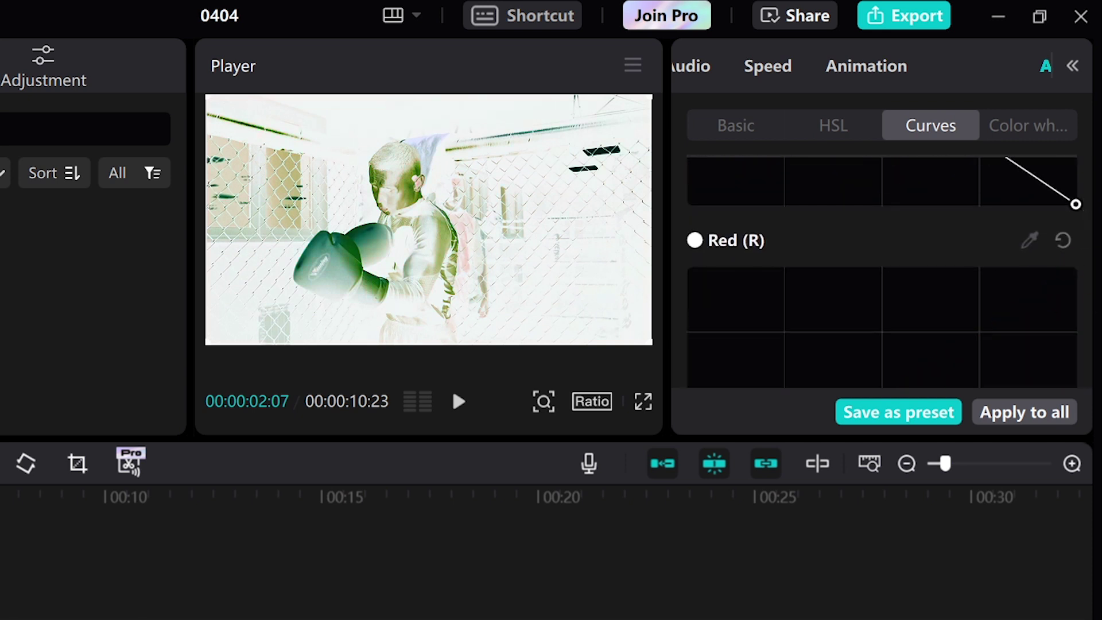
pyautogui.scroll(-3, 999, 315)
pyautogui.moveTo(688, 339); pyautogui.dragTo(688, 226)
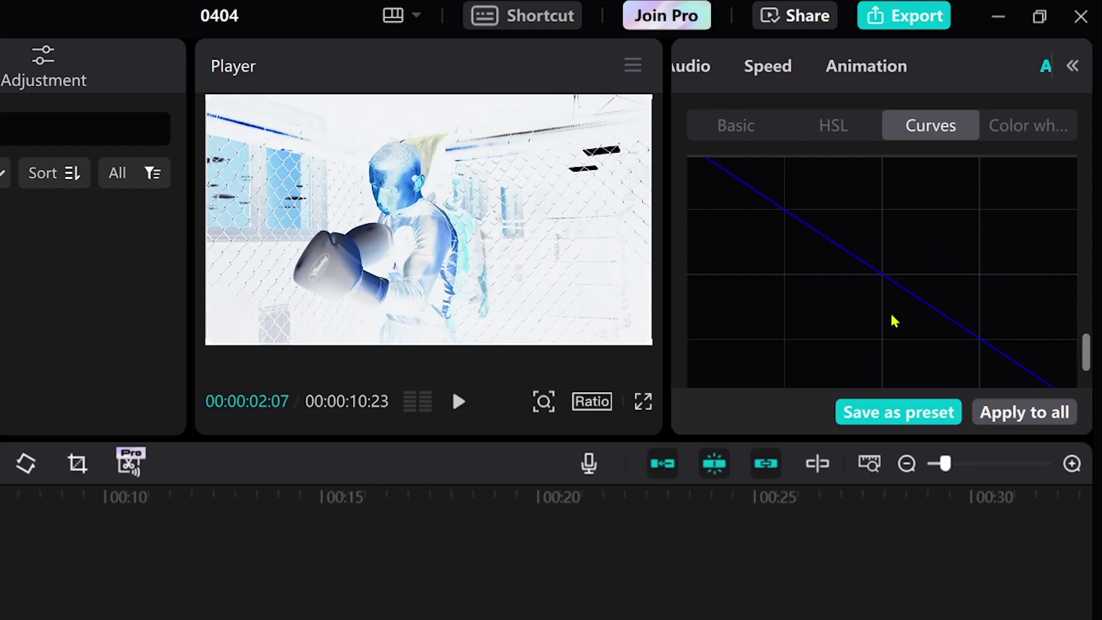
pyautogui.scroll(2, 887, 324)
pyautogui.scroll(6, 885, 328)
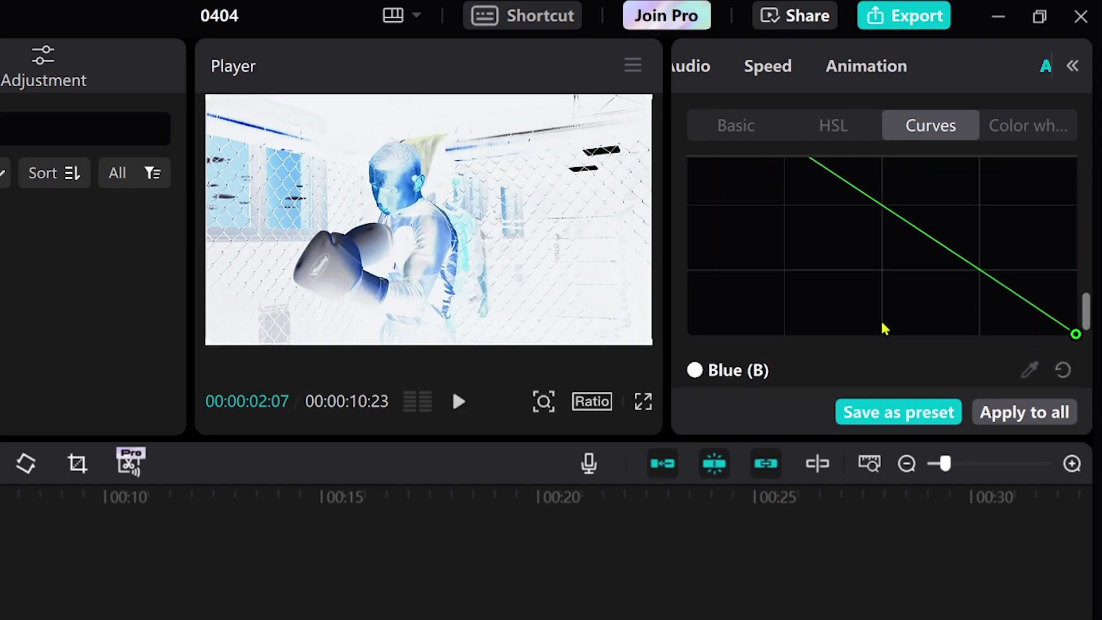
pyautogui.scroll(4, 881, 333)
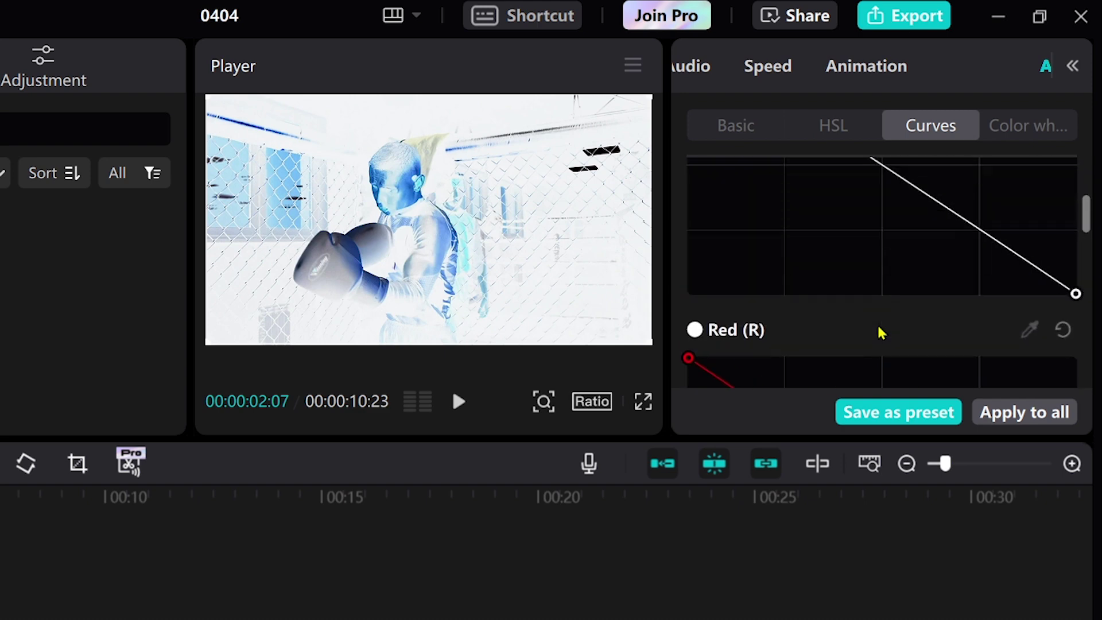
pyautogui.scroll(2, 798, 261)
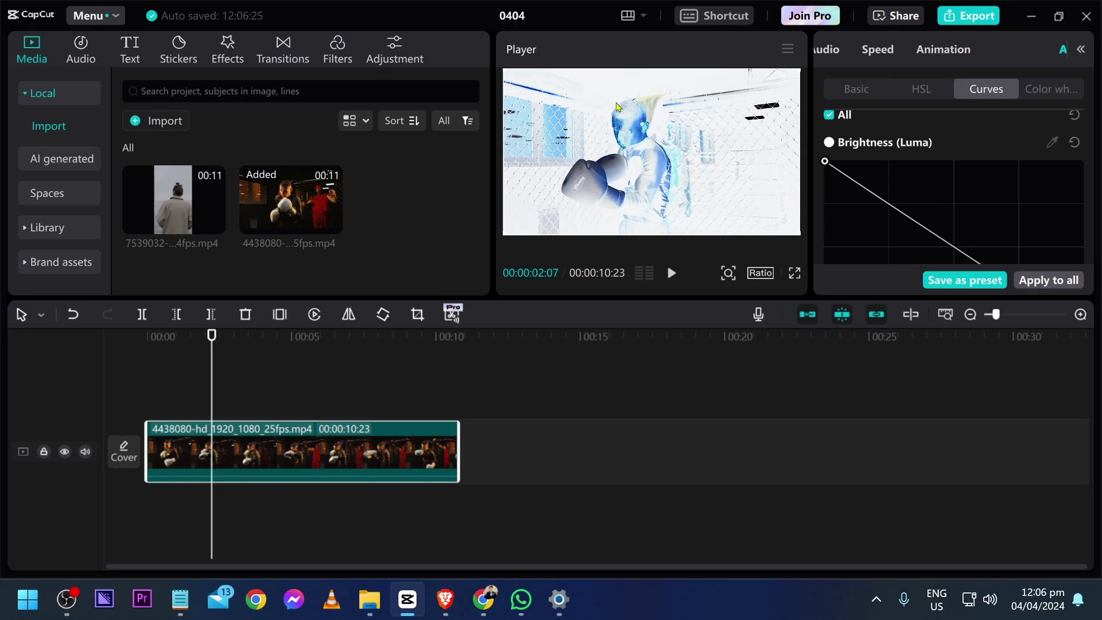
# Search the video effects for "blur", apply the first Blur effect across the whole clip and play back the result
pyautogui.click(225, 58)
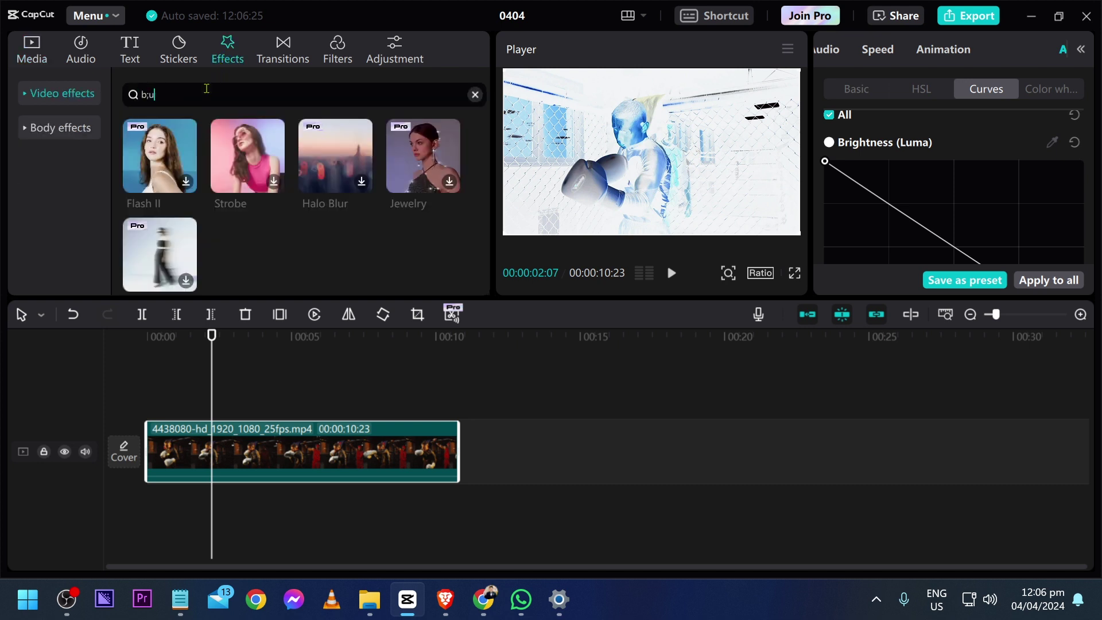
pyautogui.write('ur')
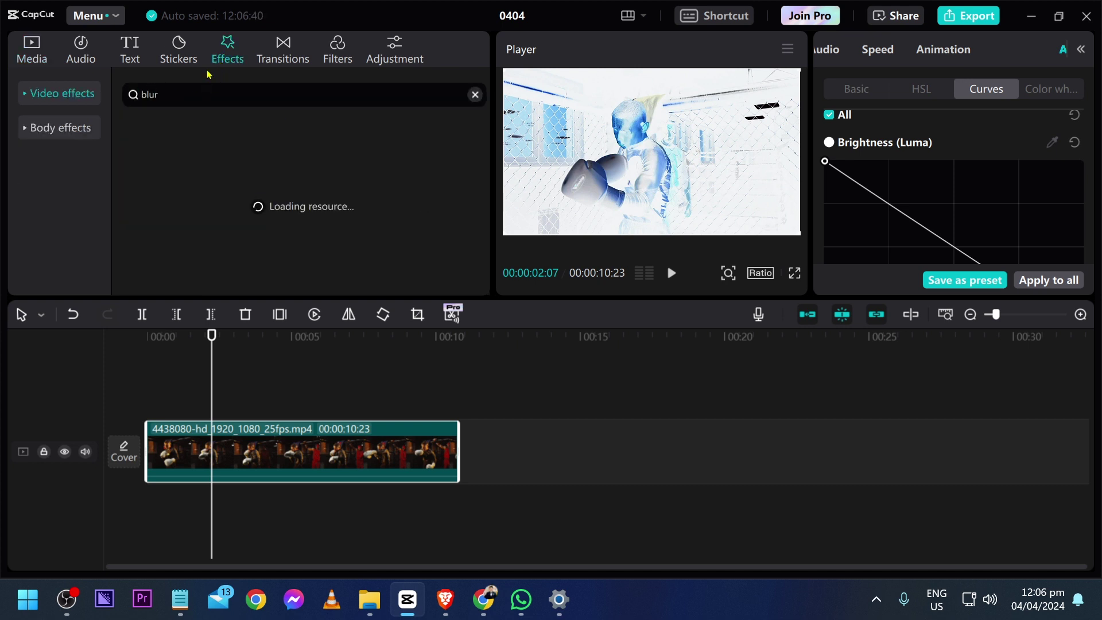
pyautogui.moveTo(159, 195); pyautogui.dragTo(146, 408)
pyautogui.moveTo(233, 405); pyautogui.dragTo(460, 405)
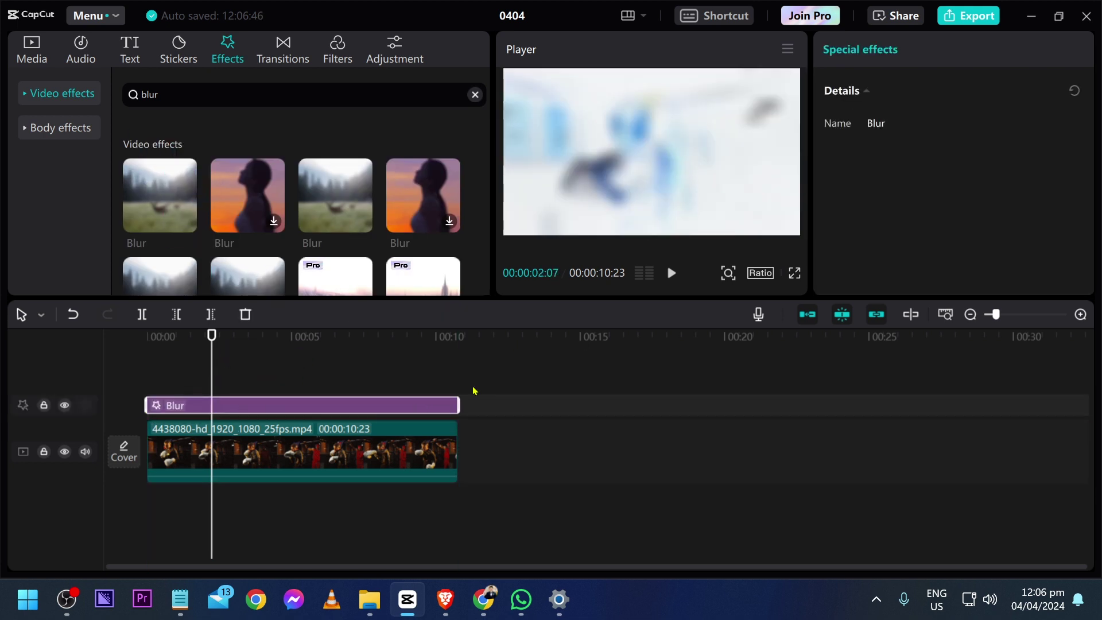
pyautogui.press('space')
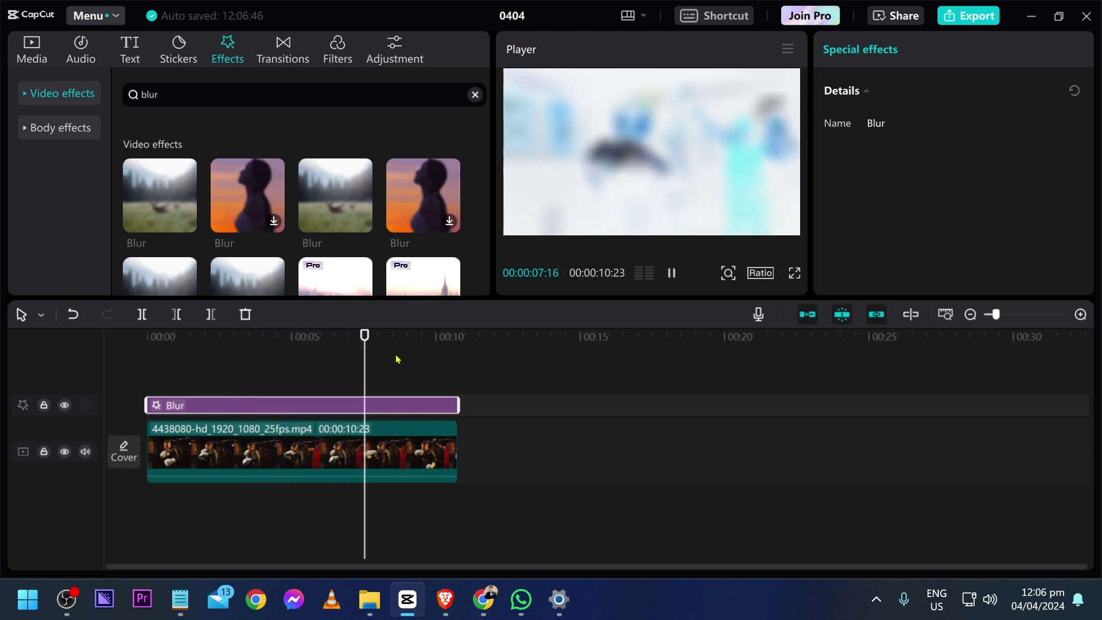
# Export the inverted, blurred video as 0404 with the existing export settings, without sharing it
pyautogui.hotkey('ctrl', 'e')
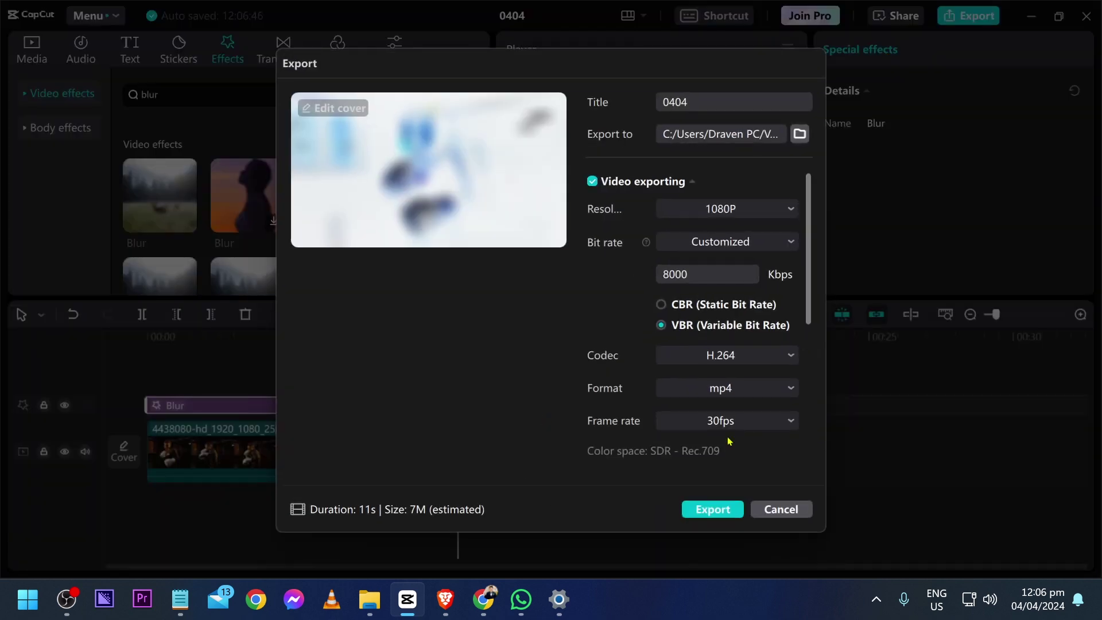
pyautogui.click(724, 507)
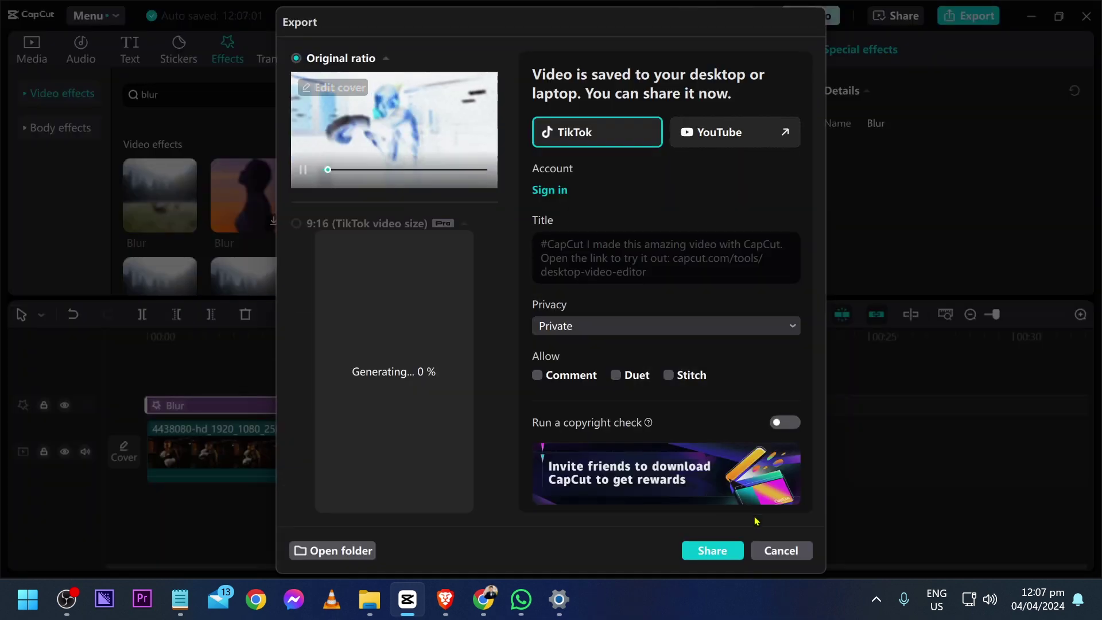
pyautogui.click(782, 551)
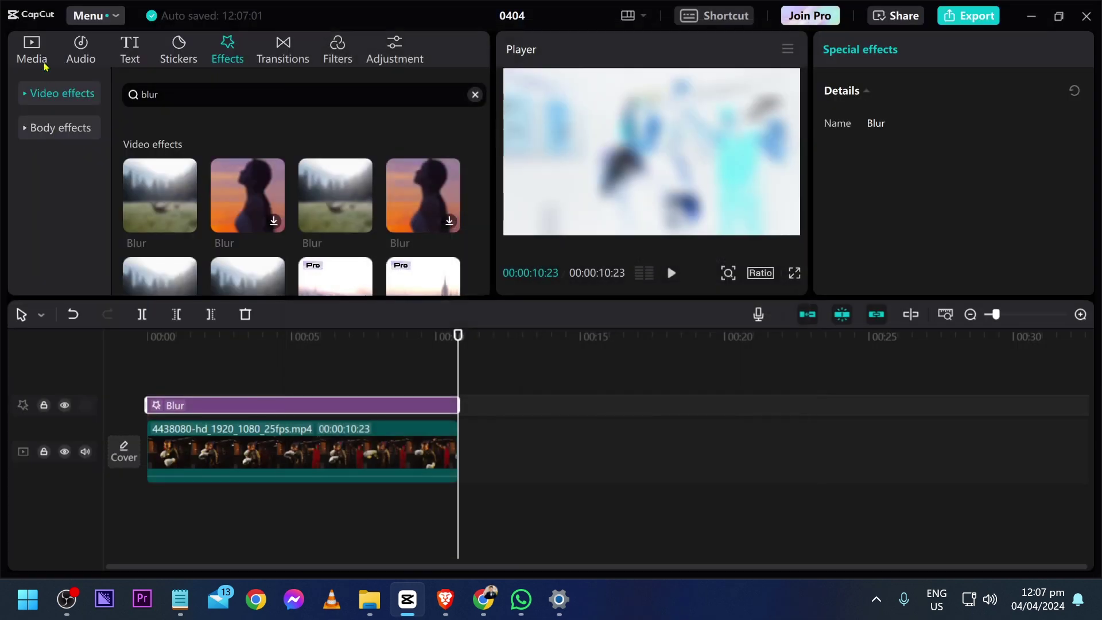
# Return to the imported media and delete the Blur effect and the inverted clip from the timeline
pyautogui.click(33, 52)
pyautogui.click(475, 408)
pyautogui.click(450, 402)
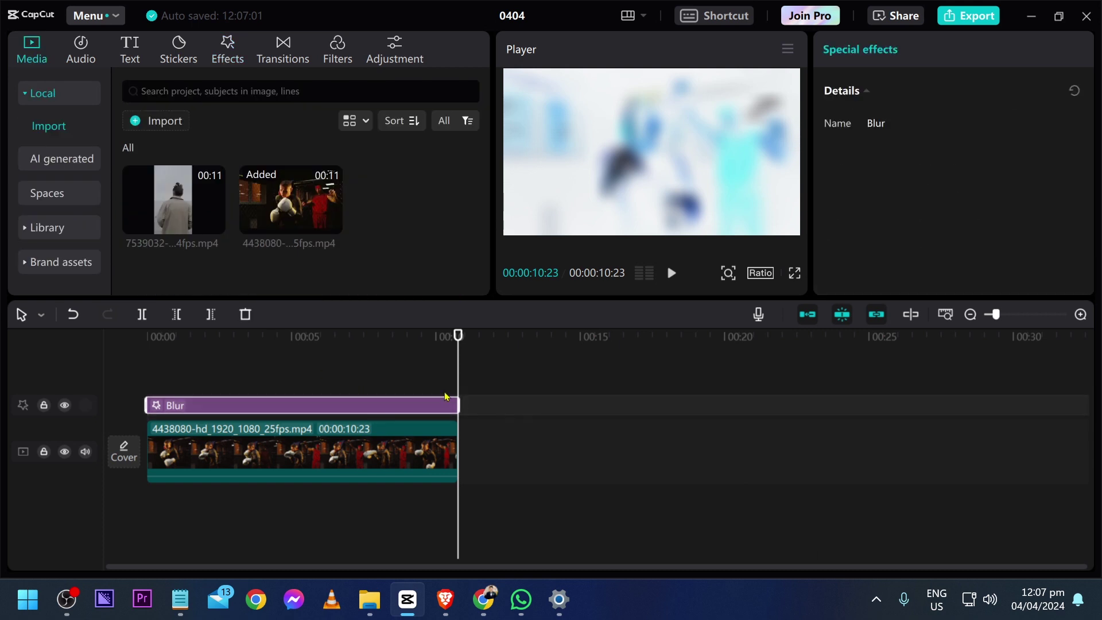
pyautogui.click(441, 418)
pyautogui.click(309, 474)
pyautogui.press('Delete')
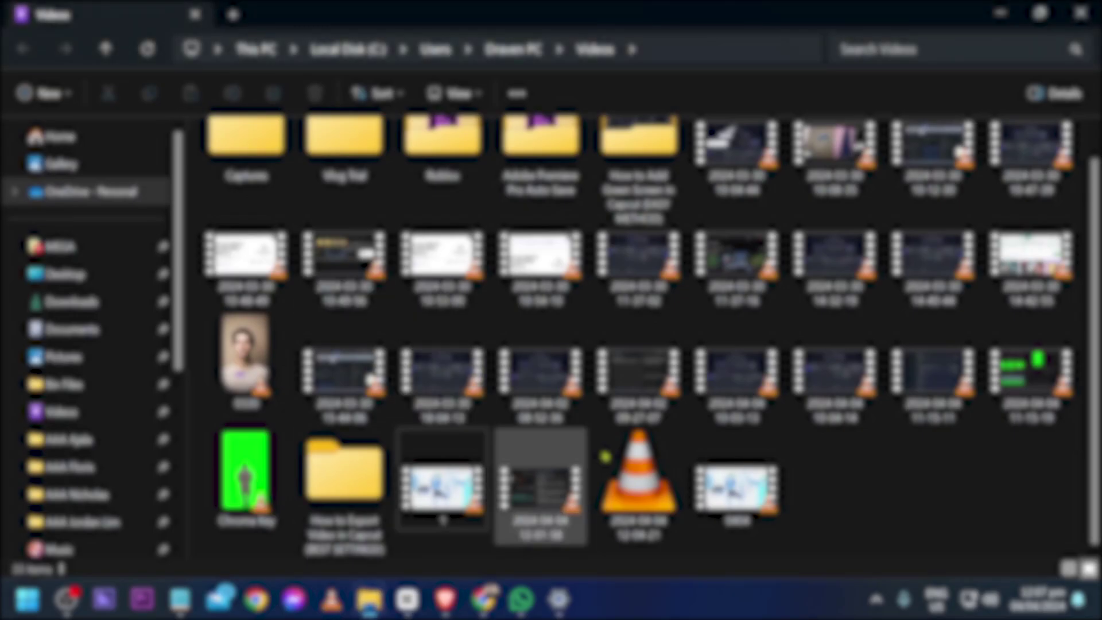
# Import the exported 0404.mp4 and stack it above the original 4438080 boxing clip, both starting at 00:00
pyautogui.moveTo(736, 488); pyautogui.dragTo(407, 257)
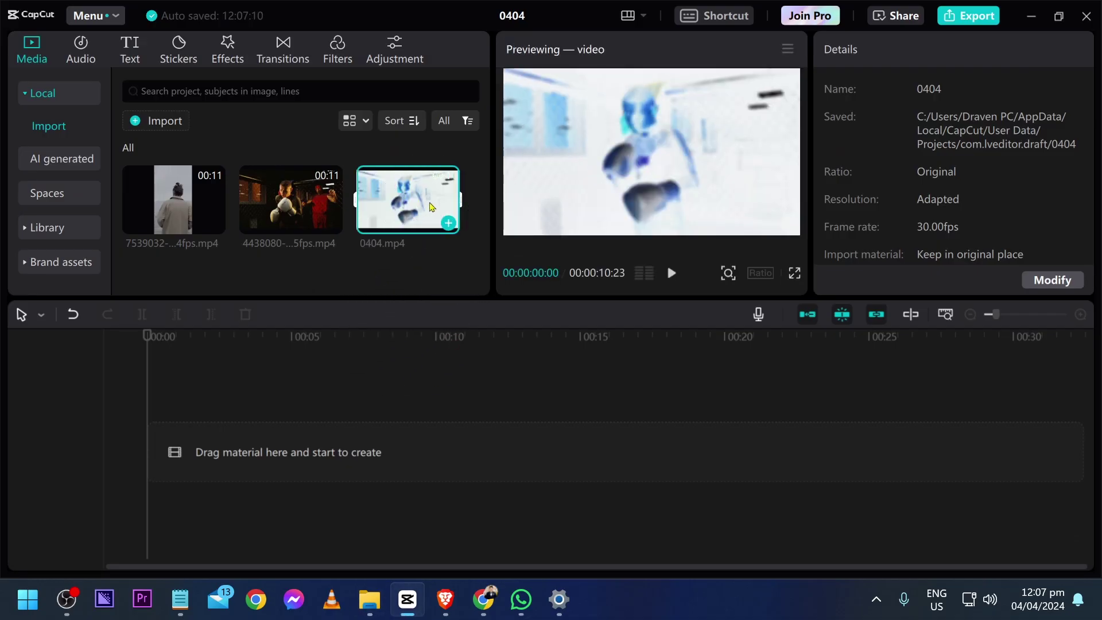
pyautogui.moveTo(292, 218); pyautogui.dragTo(253, 450)
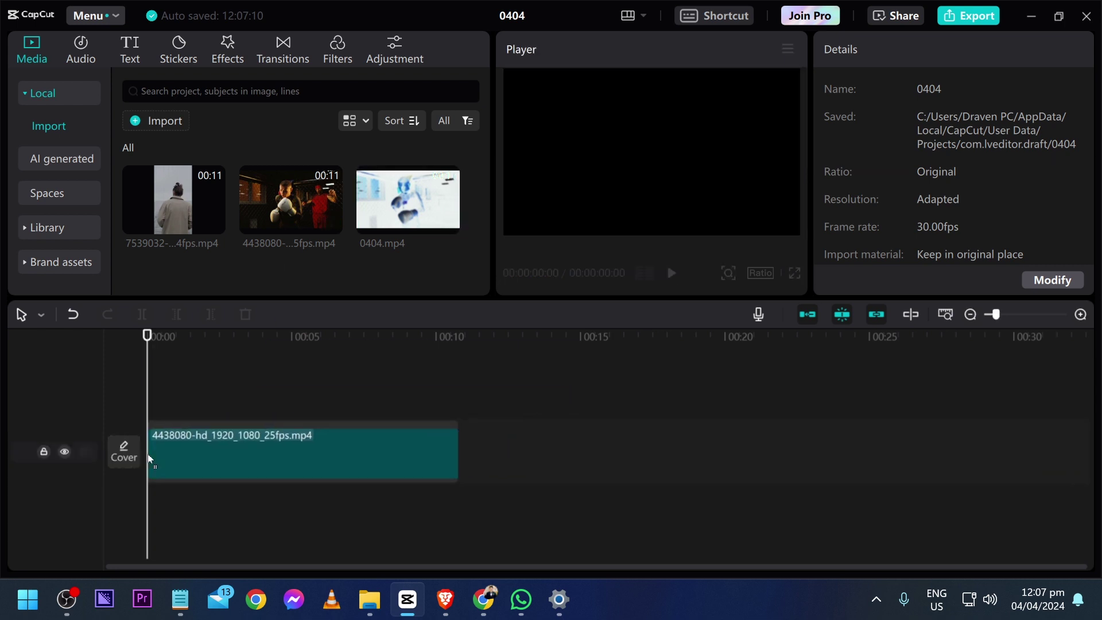
pyautogui.moveTo(389, 202); pyautogui.dragTo(144, 398)
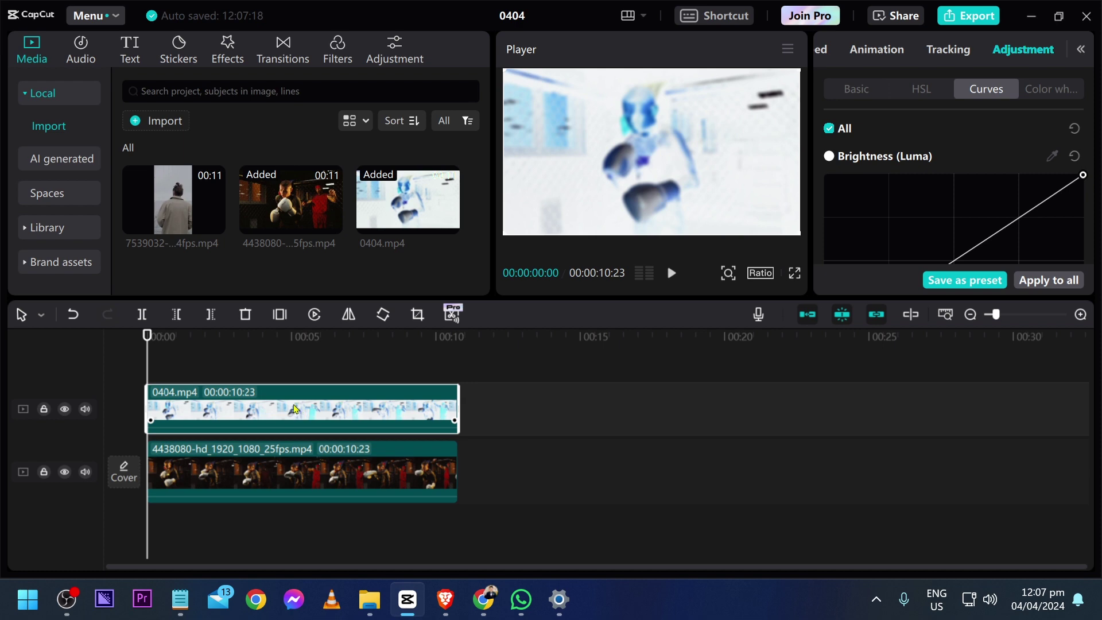
# Set the upper 0404.mp4 clip's blend mode to Overlay and its opacity to 47%
pyautogui.click(315, 374)
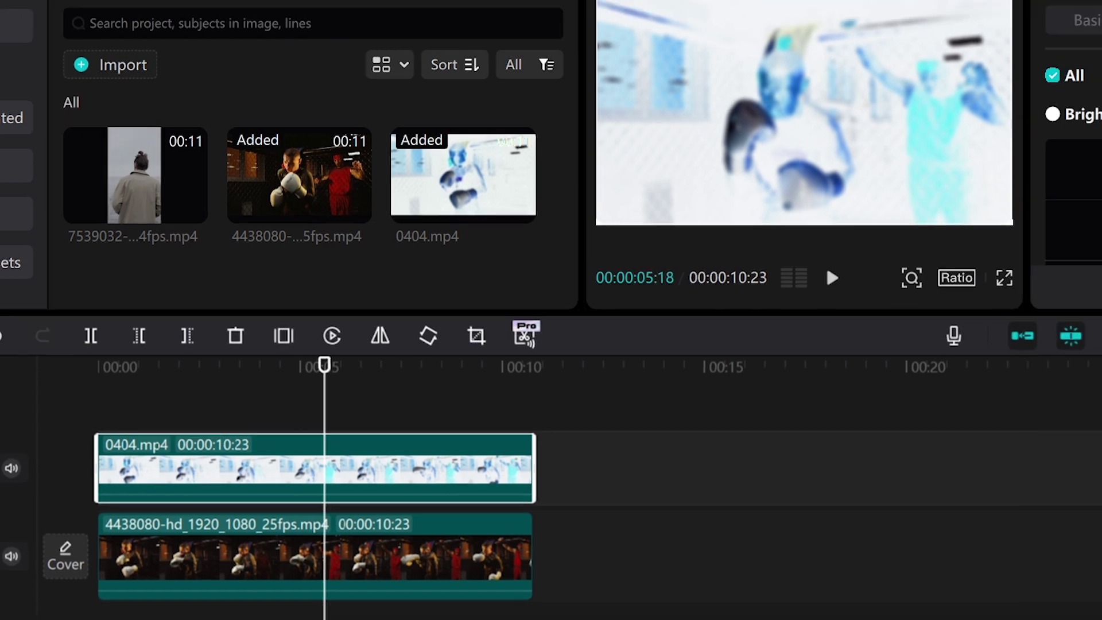
pyautogui.click(1101, 0)
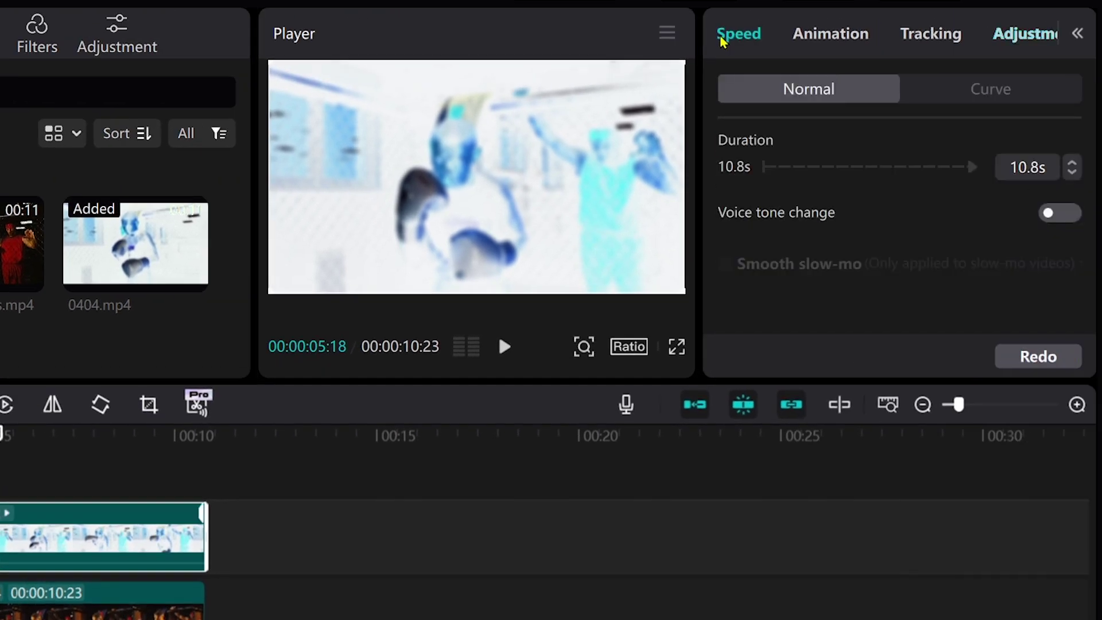
pyautogui.scroll(3, 772, 37)
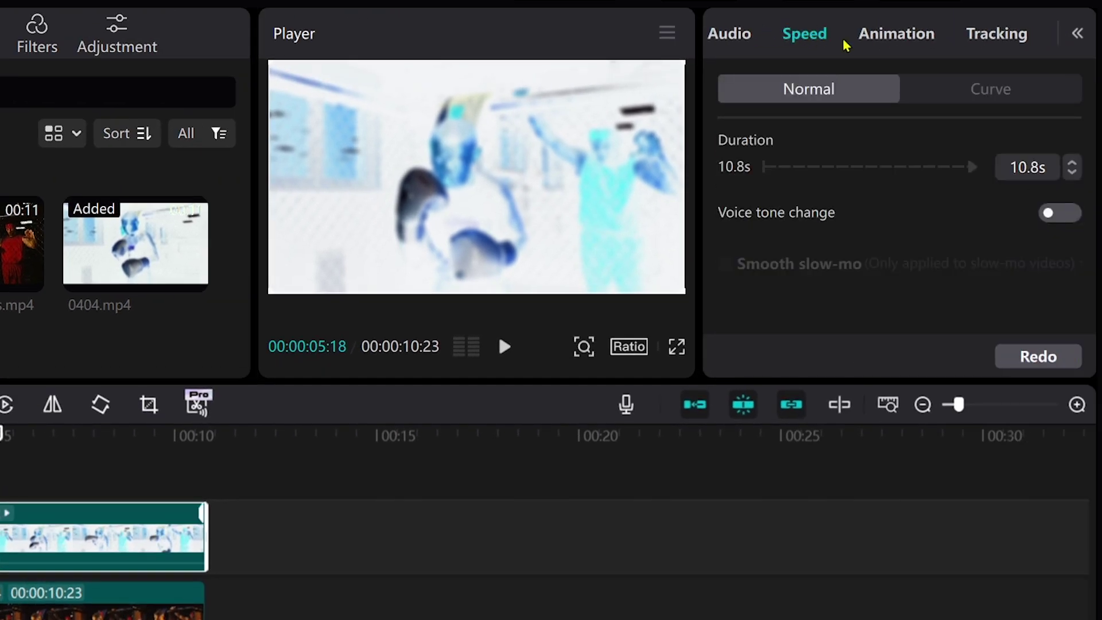
pyautogui.click(734, 42)
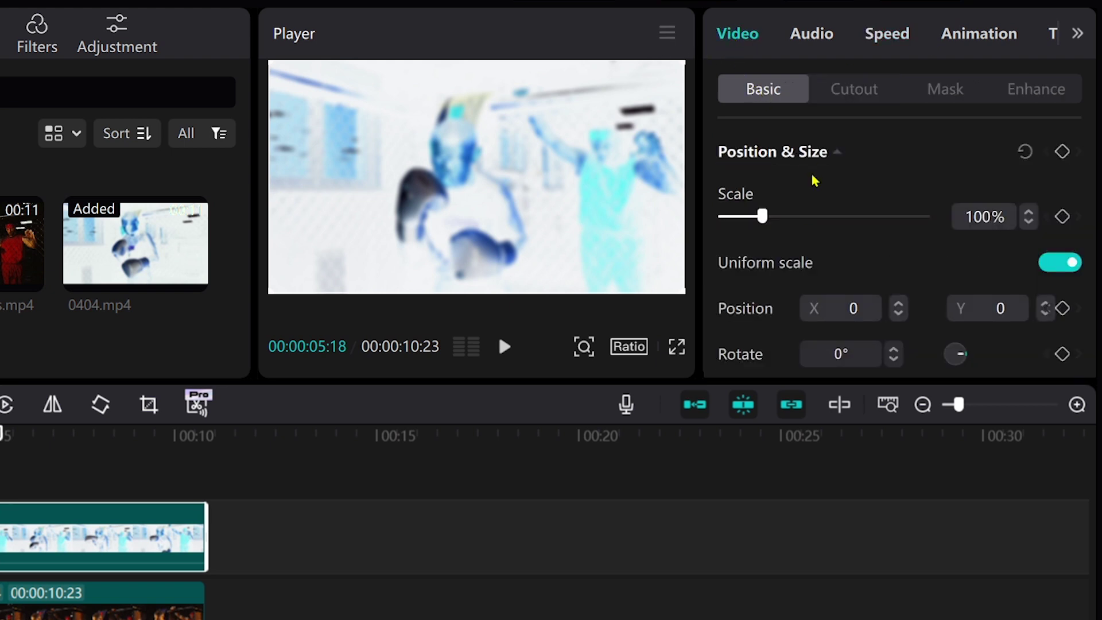
pyautogui.scroll(-10, 814, 181)
pyautogui.moveTo(1091, 237); pyautogui.dragTo(1095, 150)
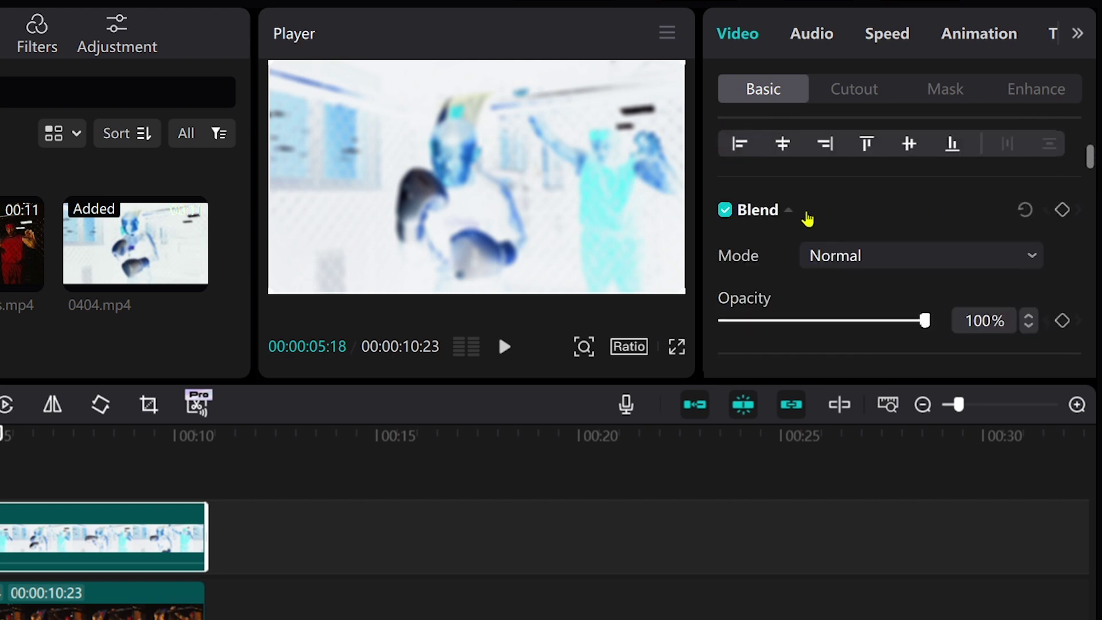
pyautogui.click(846, 258)
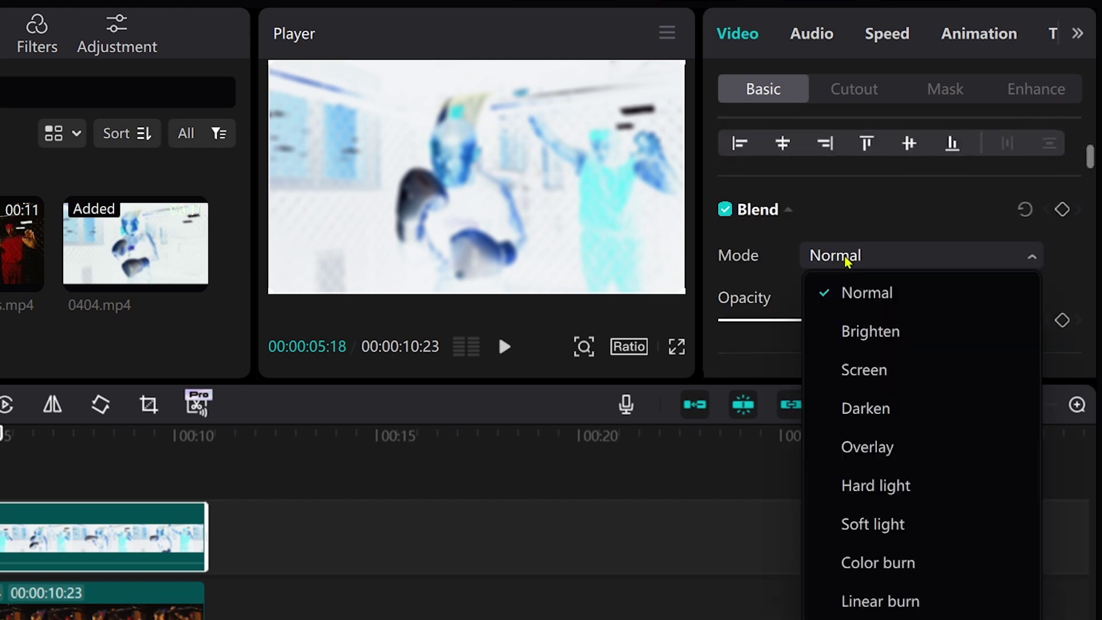
pyautogui.click(897, 451)
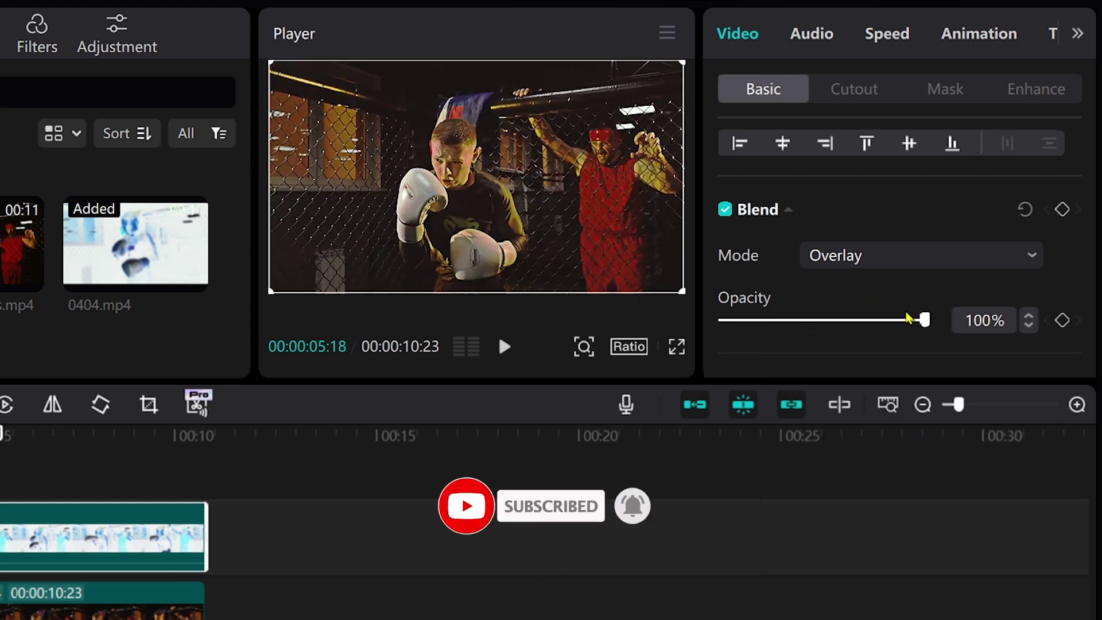
pyautogui.moveTo(910, 319); pyautogui.dragTo(818, 319)
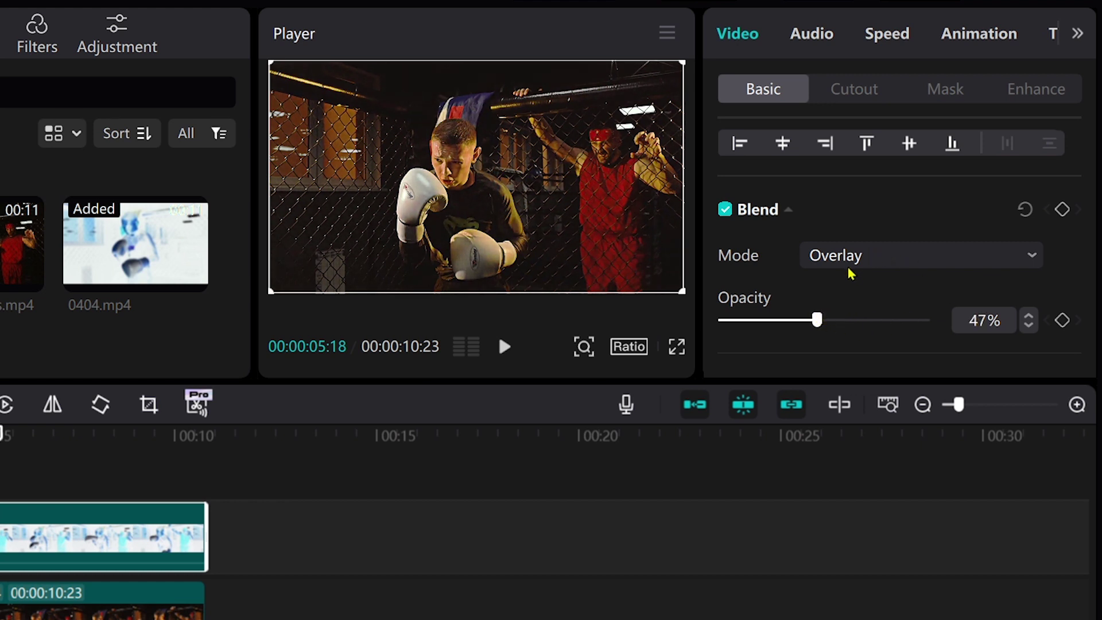
pyautogui.scroll(-3, 844, 278)
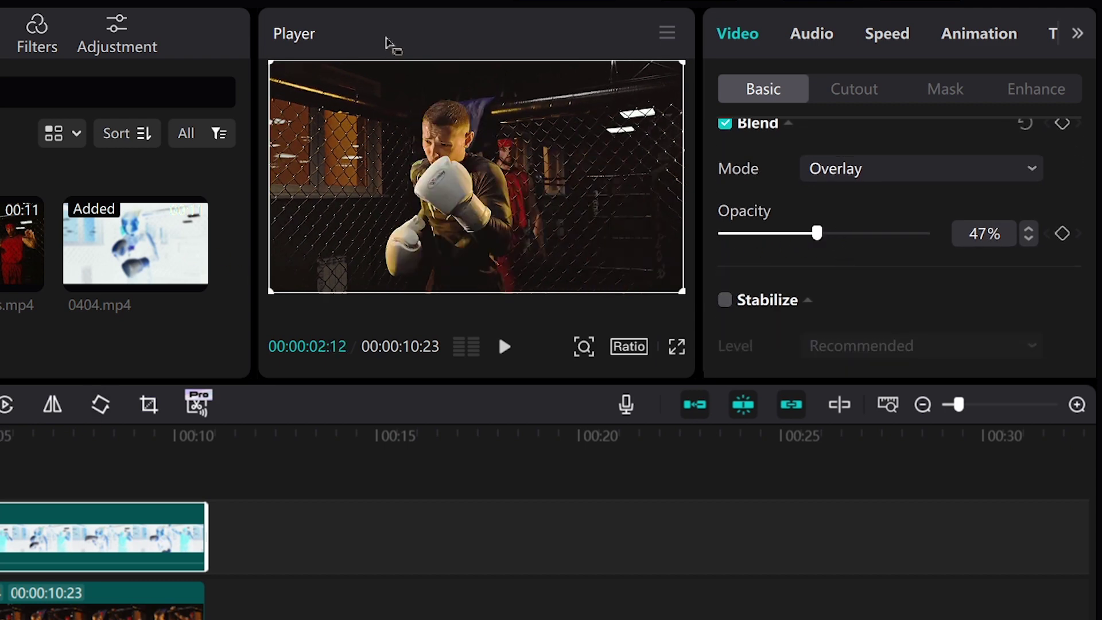
# Detach the Player panel, place it over the timeline clear of the track controls, and move the playhead to 00:00:04:14
pyautogui.moveTo(386, 42); pyautogui.dragTo(302, 253)
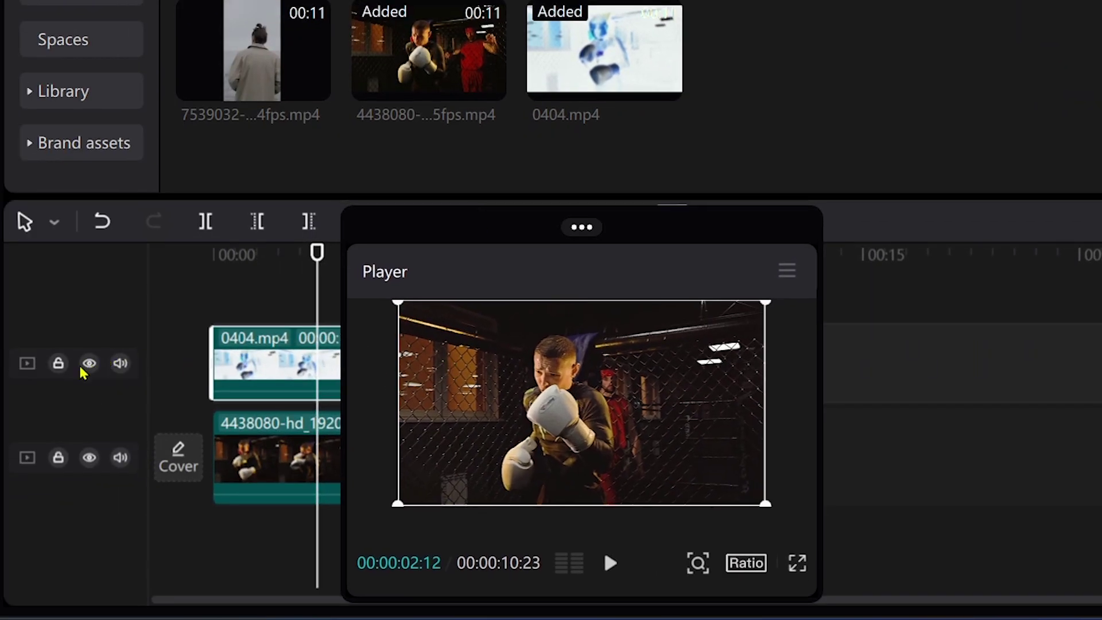
pyautogui.moveTo(398, 218); pyautogui.dragTo(493, 227)
pyautogui.moveTo(317, 253); pyautogui.dragTo(406, 257)
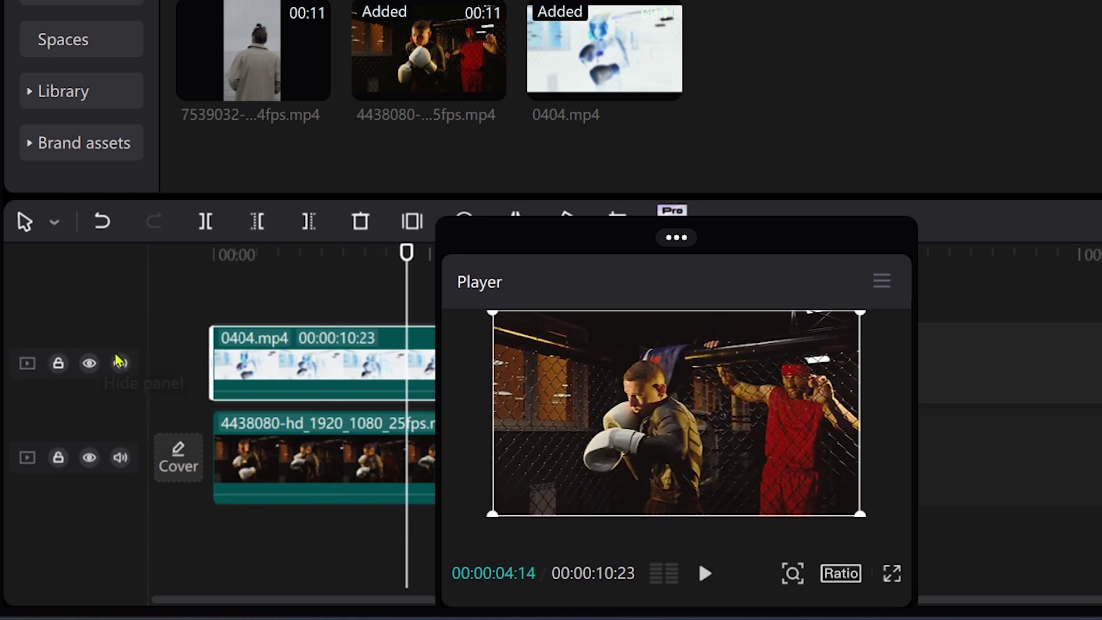
# Hide the upper 0404.mp4 track and show it again to compare the image with and without the overlay
pyautogui.click(89, 363)
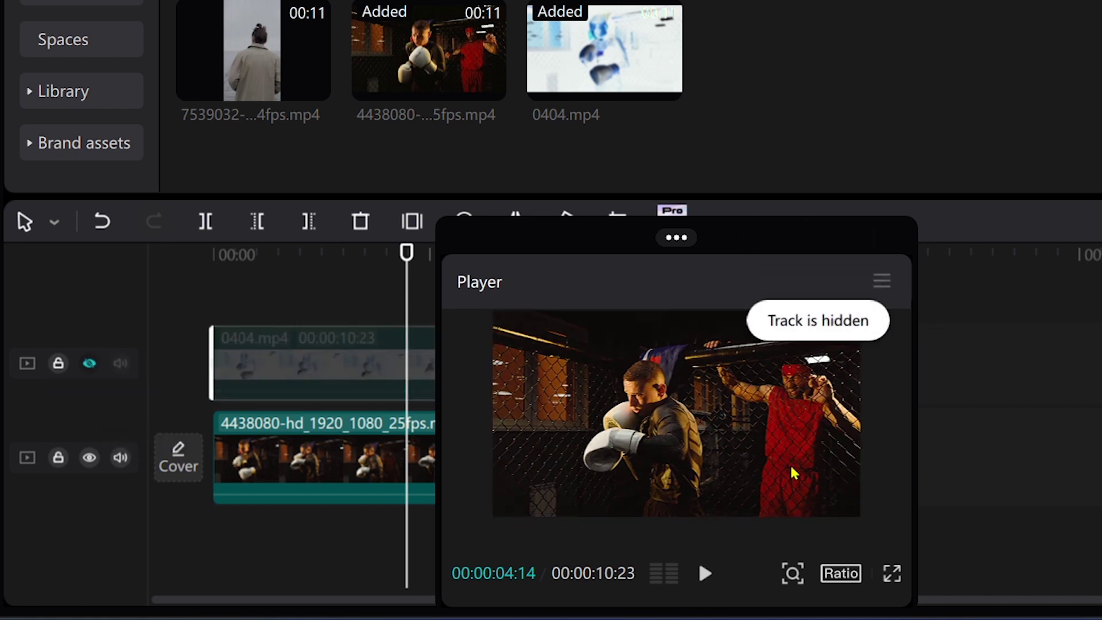
pyautogui.click(89, 364)
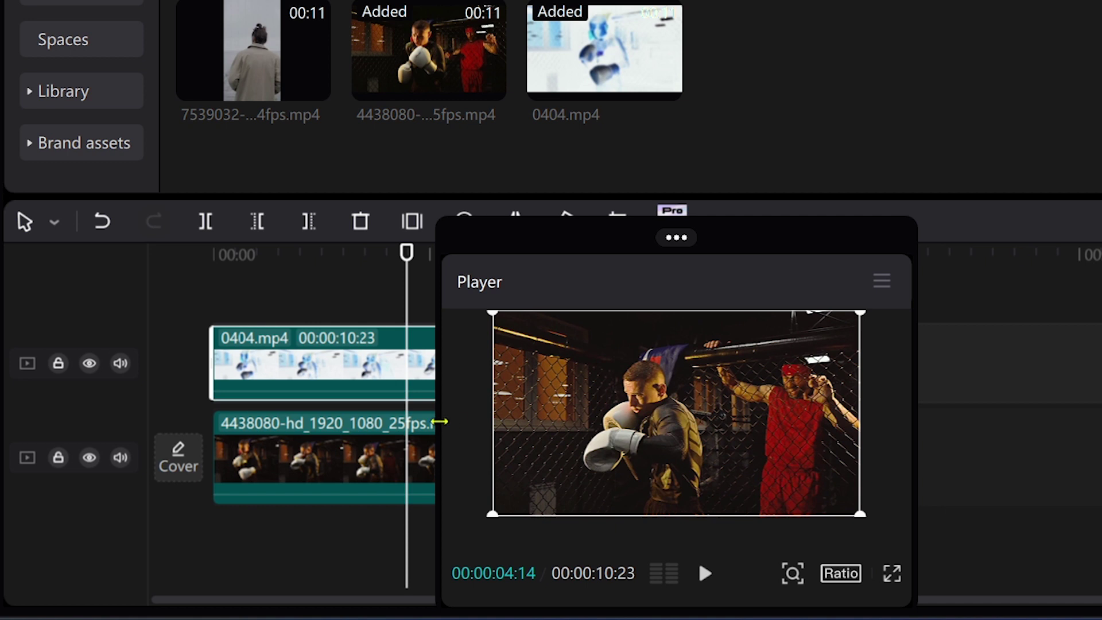
# Return the playhead to 00:00:00:00, dock the Player panel back above the timeline, and deselect the 0404.mp4 clip
pyautogui.moveTo(304, 255); pyautogui.dragTo(153, 253)
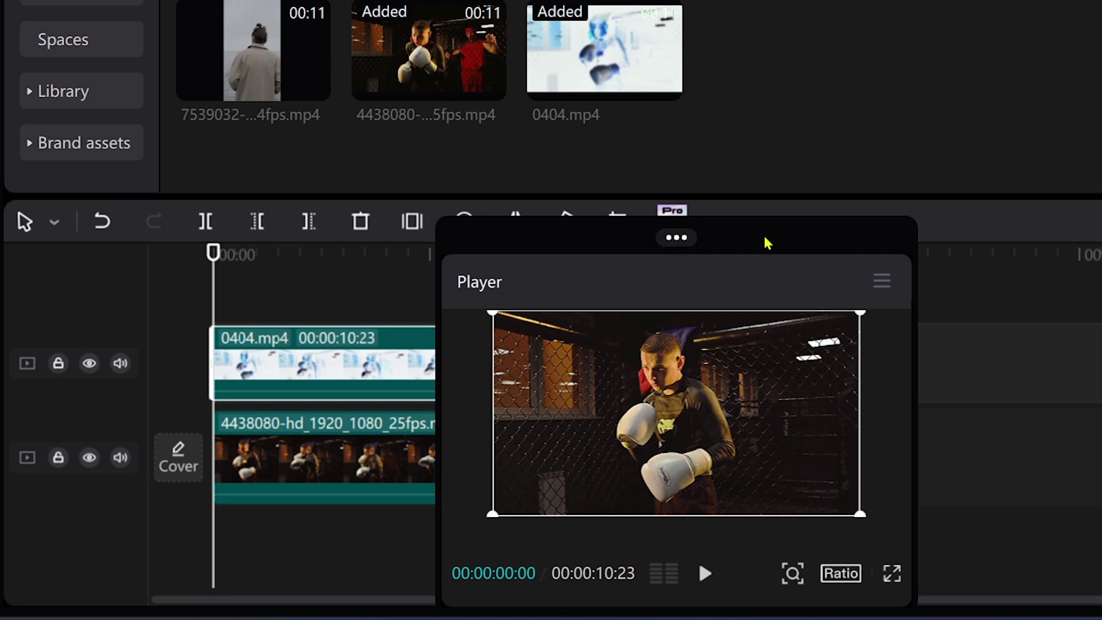
pyautogui.moveTo(802, 247); pyautogui.dragTo(1101, 0)
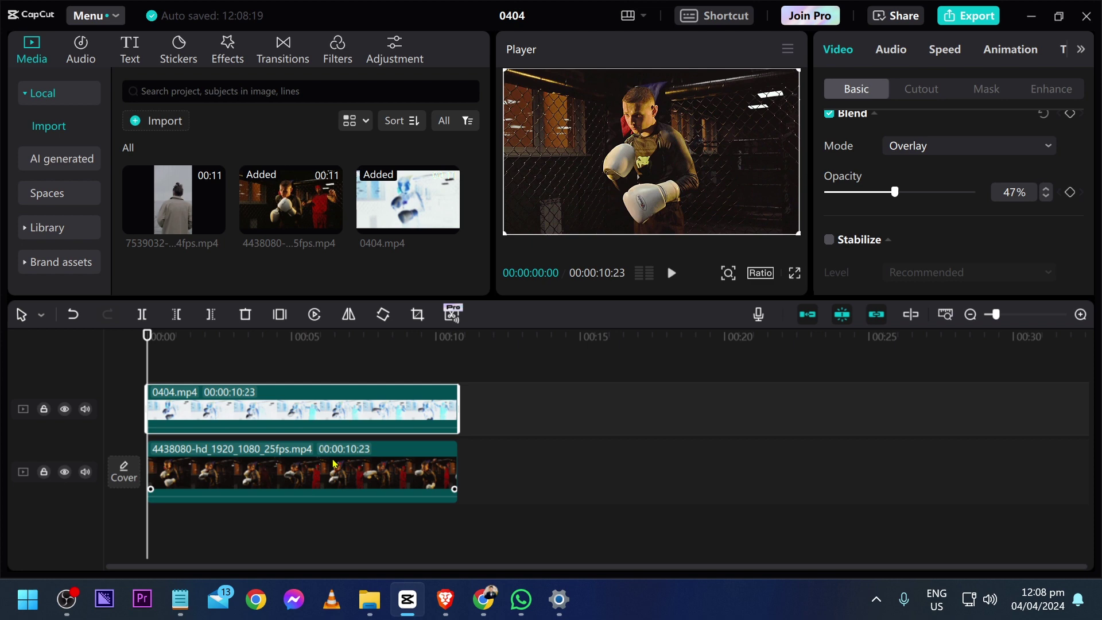
pyautogui.click(617, 418)
# Play the side-by-side Original and Enhanced comparison from the start of the timeline
pyautogui.moveTo(319, 344); pyautogui.dragTo(211, 337)
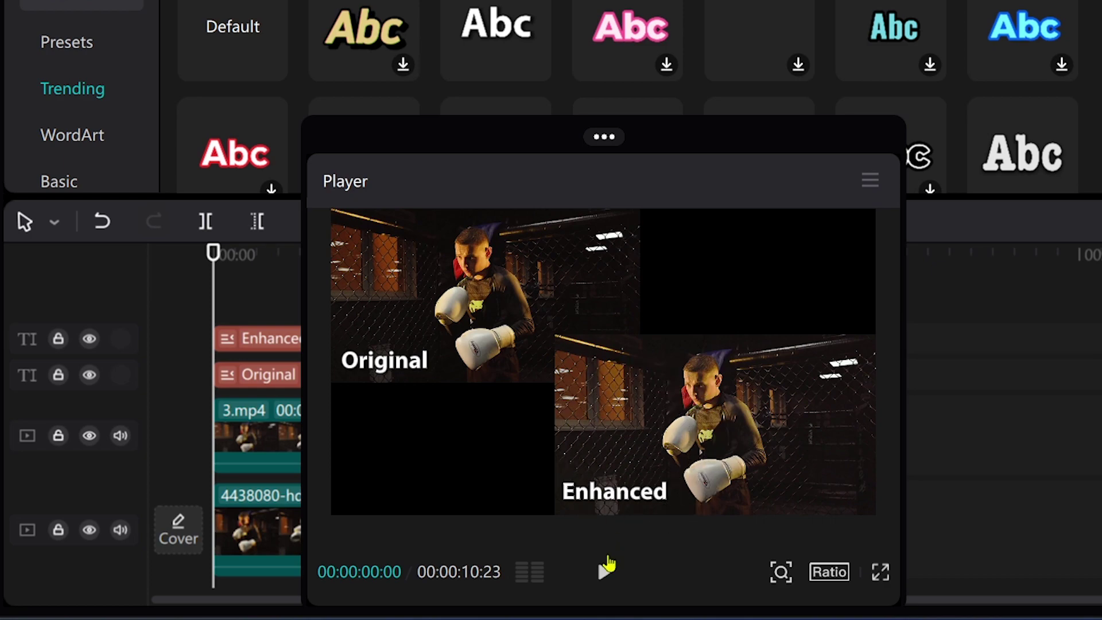
pyautogui.click(605, 574)
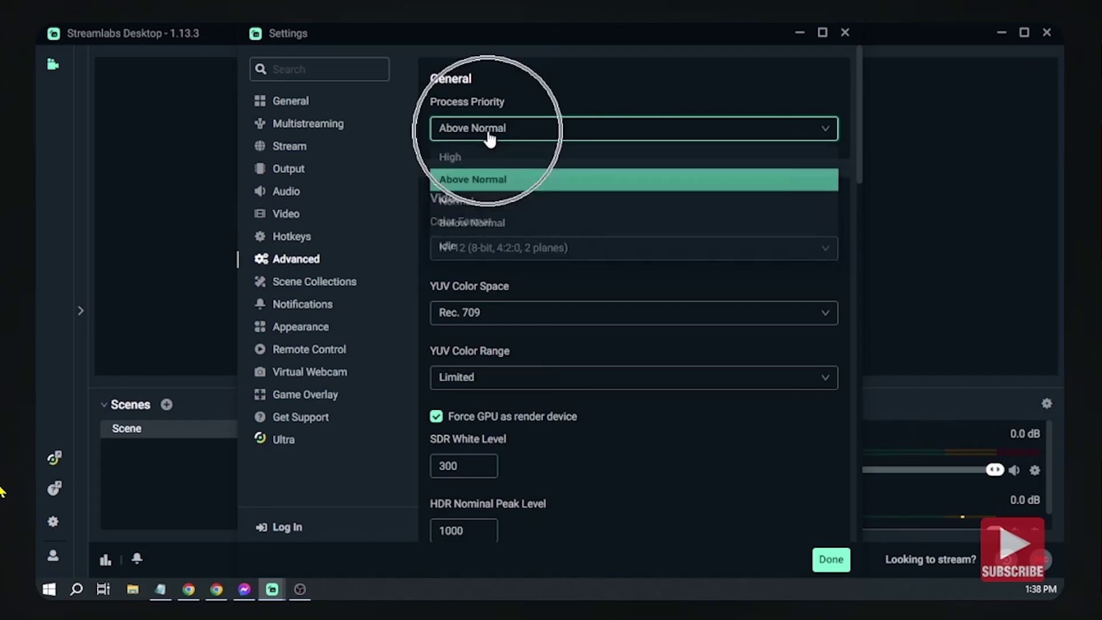
# On YouTube, subscribe to the Easy Webbe channel with notifications set to All, and like its Streamlabs lag and dropped frames video
pyautogui.scroll(-5, 552, 310)
pyautogui.click(401, 346)
pyautogui.click(505, 347)
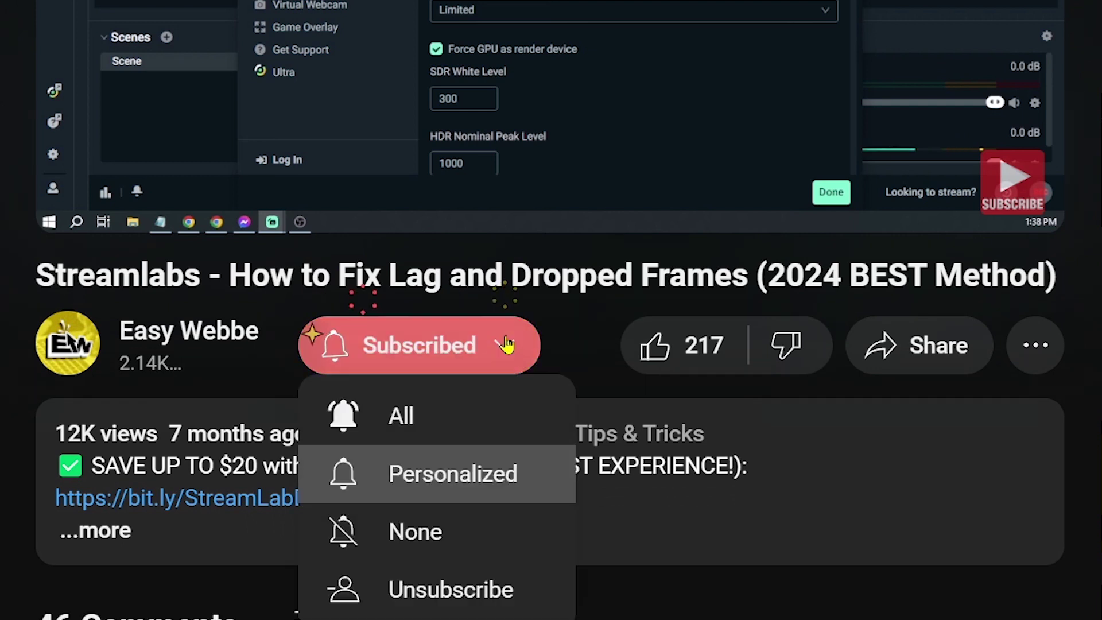
pyautogui.click(475, 413)
pyautogui.click(667, 359)
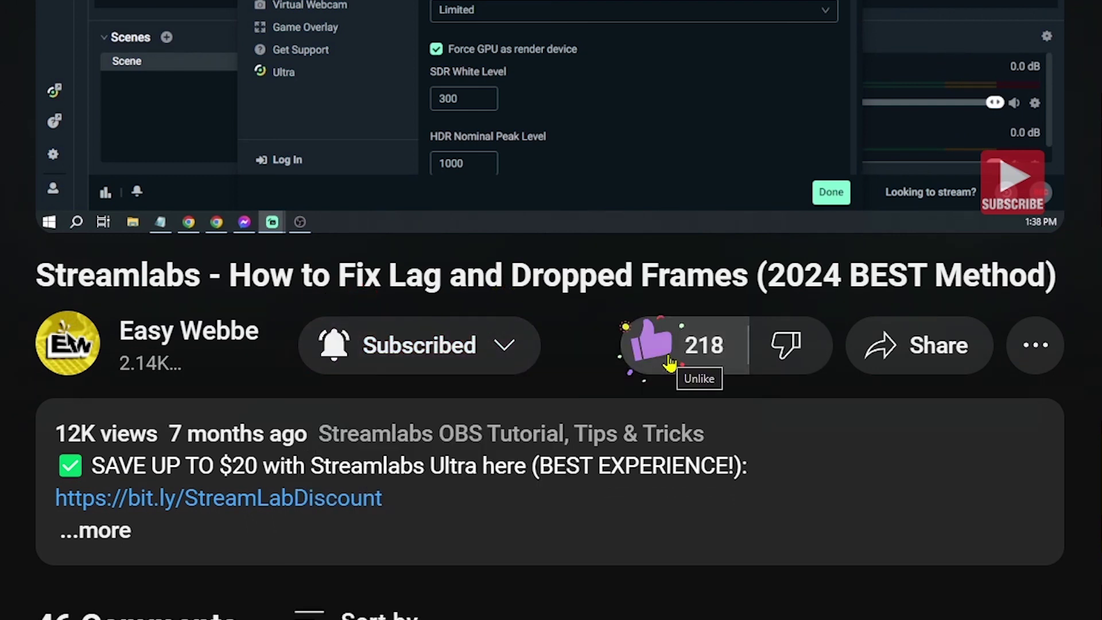